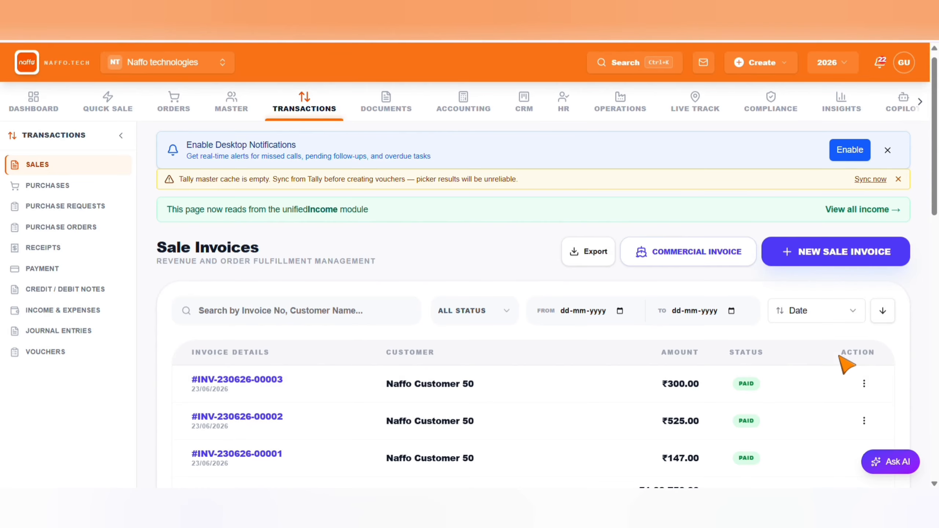
Step: Open the first listed sale invoice, review its customer details and line items, and close it
{"action": "scroll", "coordinate": [829, 374], "scroll_direction": "down", "scroll_amount": 1}
{"action": "scroll", "coordinate": [830, 374], "scroll_direction": "down", "scroll_amount": 1}
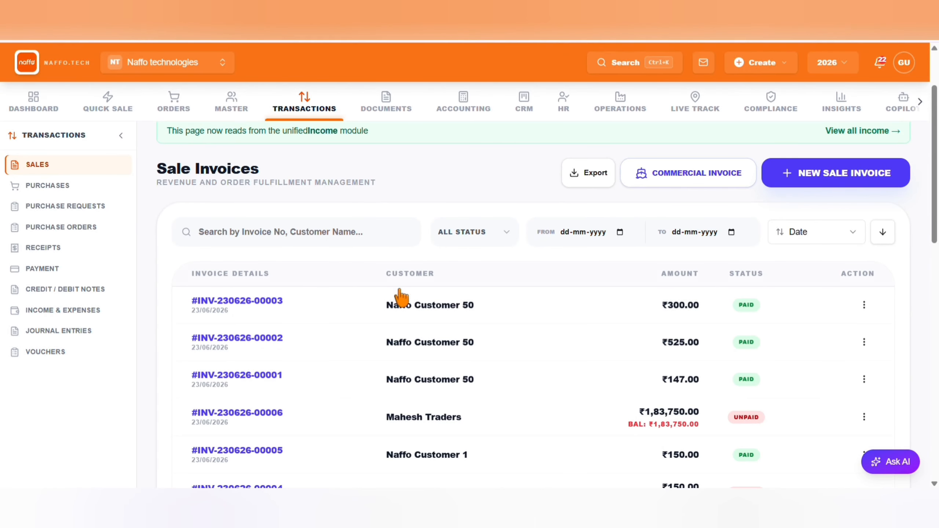
{"action": "left_click", "coordinate": [413, 303]}
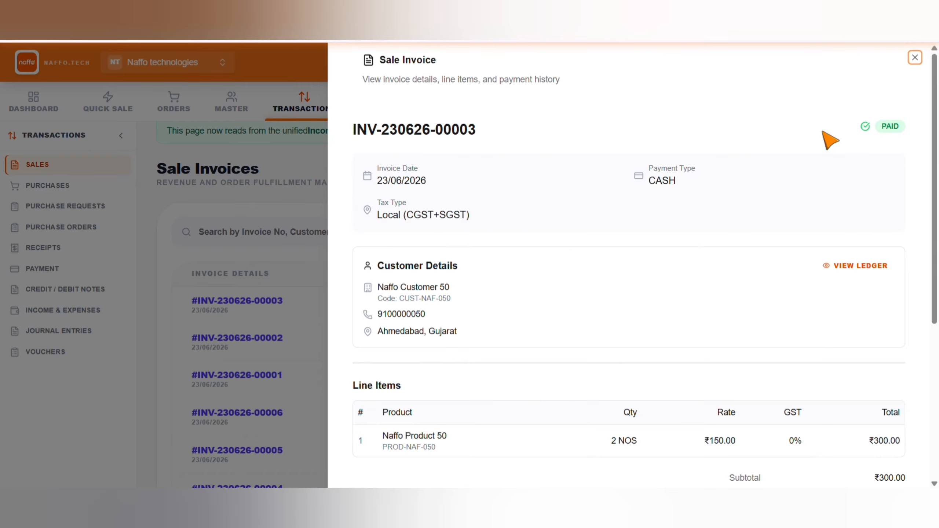
{"action": "scroll", "coordinate": [758, 327], "scroll_direction": "down", "scroll_amount": 3}
{"action": "key", "text": "Escape"}
Step: Search the sale invoices for "naffo" and look through the matching entries
{"action": "left_click", "coordinate": [350, 232]}
{"action": "type", "text": "naf"}
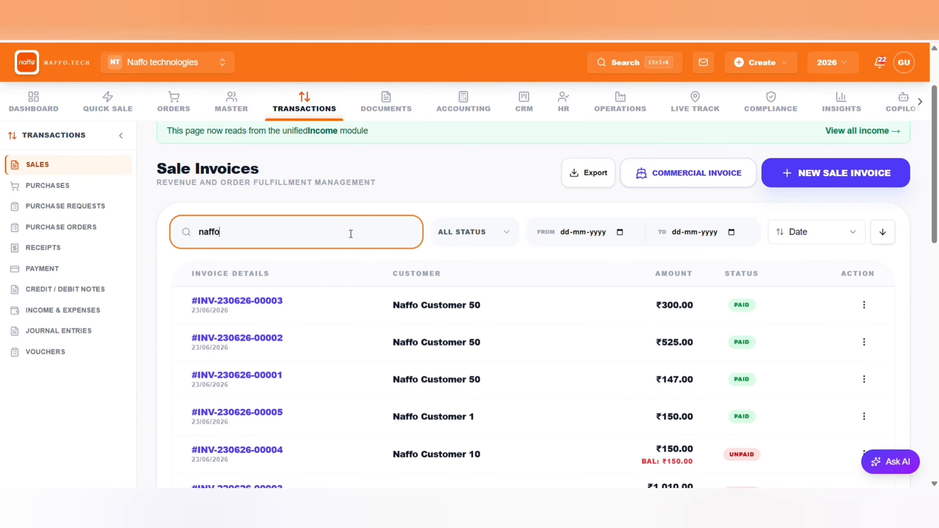
{"action": "type", "text": "fo"}
{"action": "scroll", "coordinate": [339, 336], "scroll_direction": "down", "scroll_amount": 6}
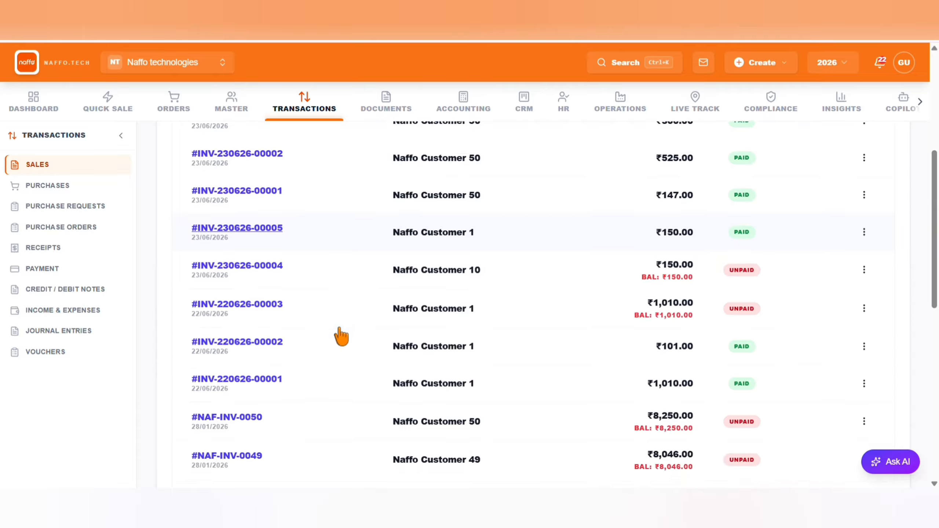
{"action": "scroll", "coordinate": [341, 337], "scroll_direction": "down", "scroll_amount": 4}
Step: Clear the invoice search text and filter the sale invoices by Pending status
{"action": "scroll", "coordinate": [341, 337], "scroll_direction": "up", "scroll_amount": 12}
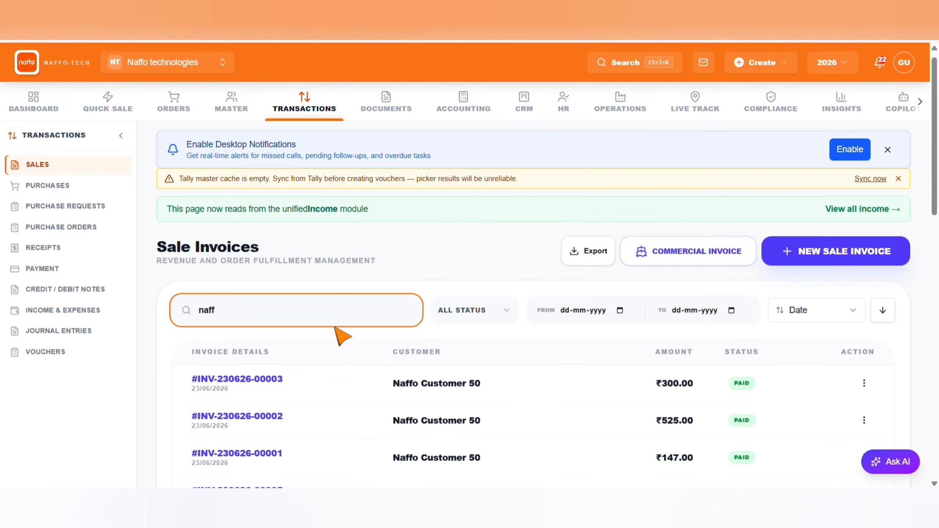
{"action": "key", "text": "BackSpace"}
{"action": "key", "text": "BackSpace"}
{"action": "key", "text": "BackSpace"}
{"action": "key", "text": "BackSpace"}
{"action": "left_click", "coordinate": [459, 310]}
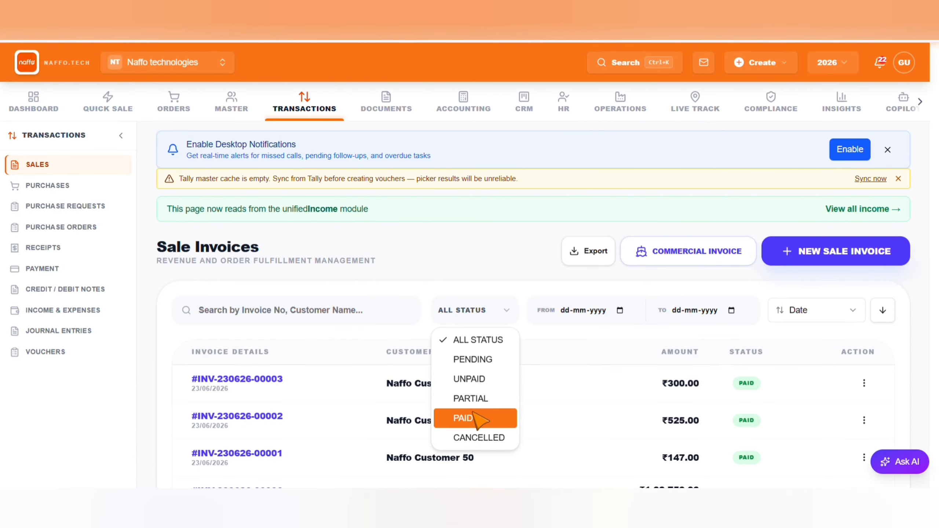
{"action": "left_click", "coordinate": [485, 360]}
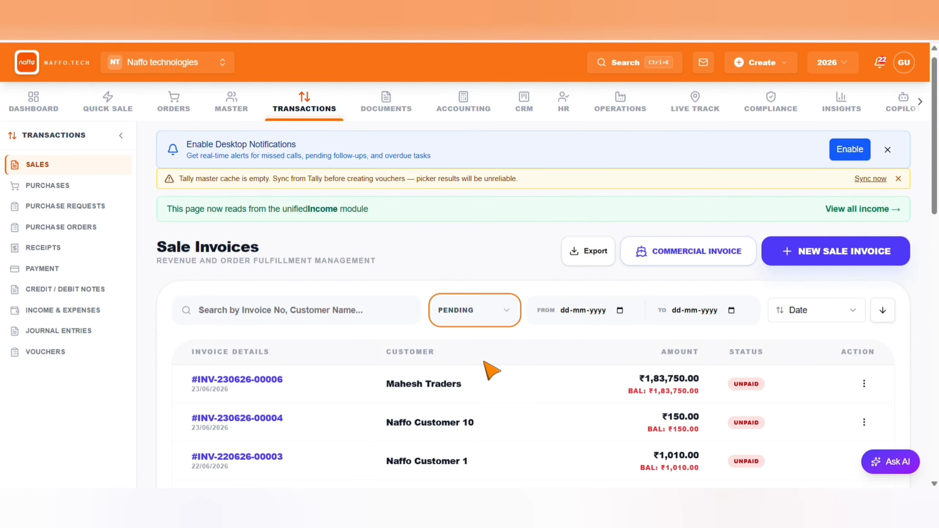
{"action": "scroll", "coordinate": [625, 407], "scroll_direction": "down", "scroll_amount": 5}
Step: Filter the sale invoices to the date range from 21-06-2026 to 22-06-2026
{"action": "left_click", "coordinate": [565, 284]}
{"action": "type", "text": "2"}
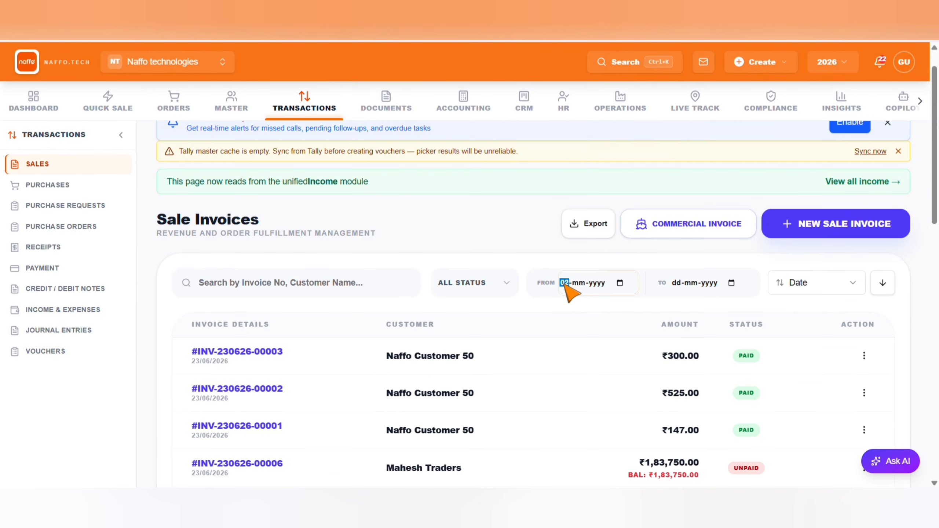
{"action": "type", "text": "1-06-"}
{"action": "type", "text": "2026"}
{"action": "left_click", "coordinate": [676, 283]}
{"action": "type", "text": "22-06-20"}
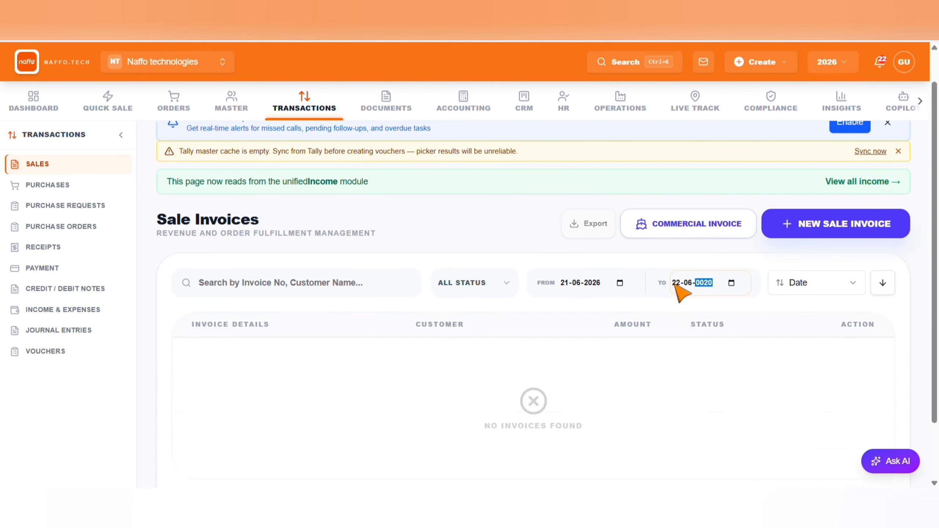
{"action": "type", "text": "26"}
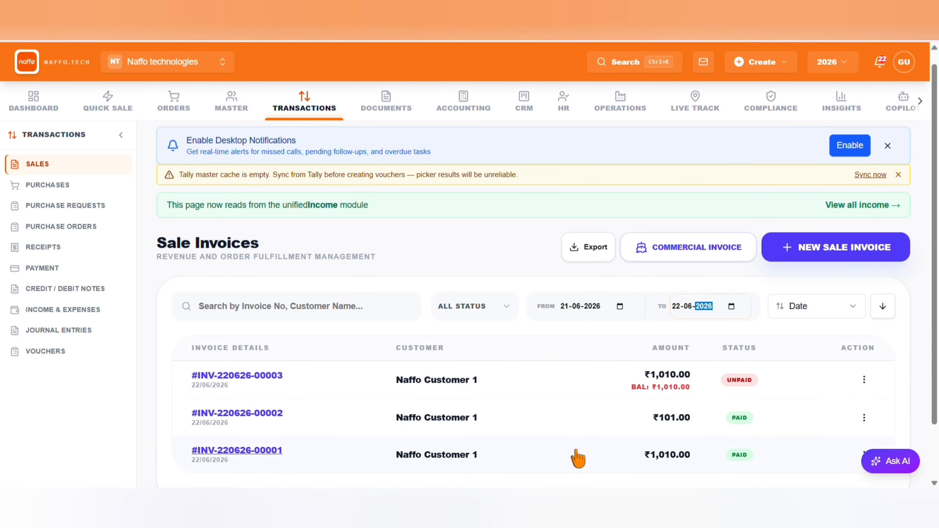
Step: Start a new sale invoice and select Naffo Customer 1 as its customer
{"action": "left_click", "coordinate": [810, 248]}
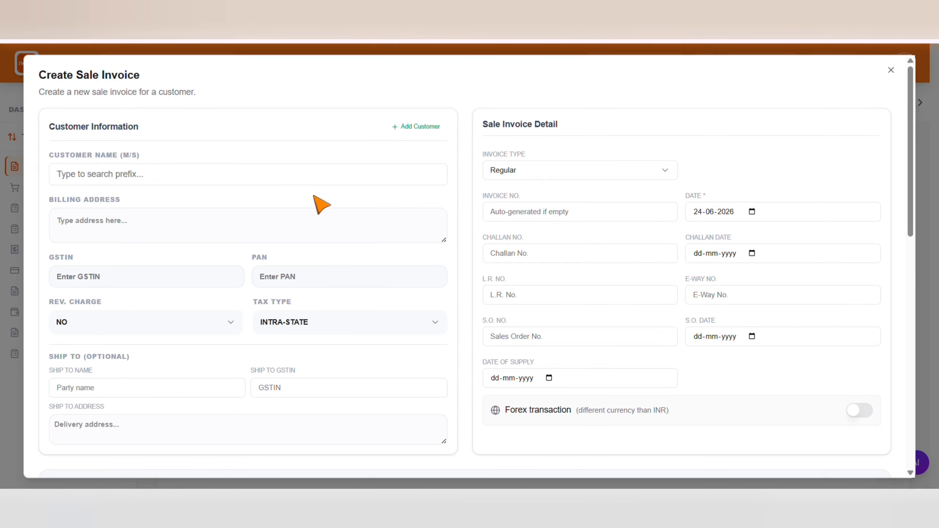
{"action": "left_click", "coordinate": [271, 182]}
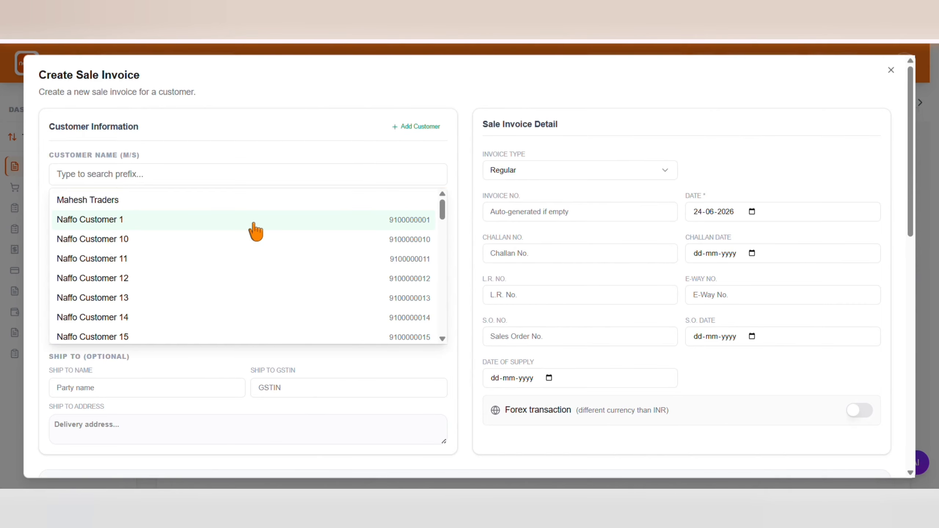
{"action": "left_click", "coordinate": [255, 231]}
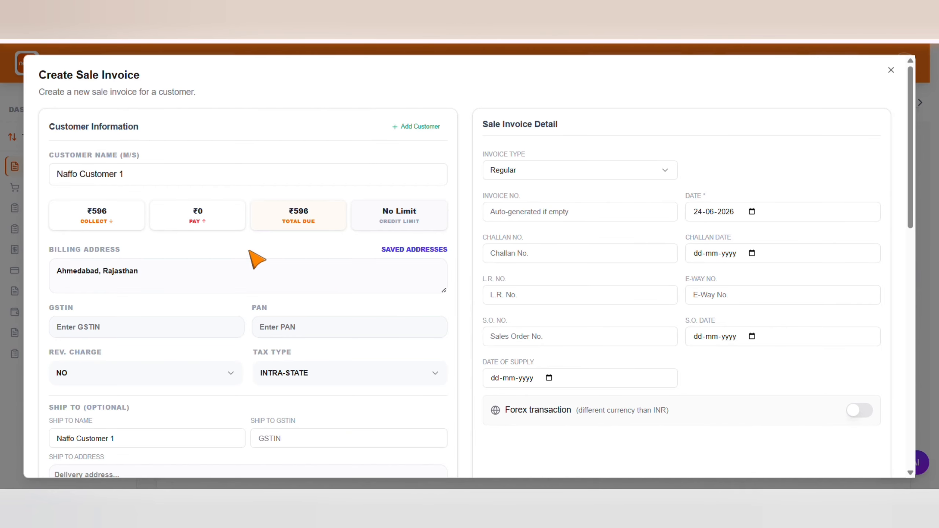
Step: Review the invoice's GSTIN, billing address and invoice number fields without changing them
{"action": "scroll", "coordinate": [255, 256], "scroll_direction": "down", "scroll_amount": 1}
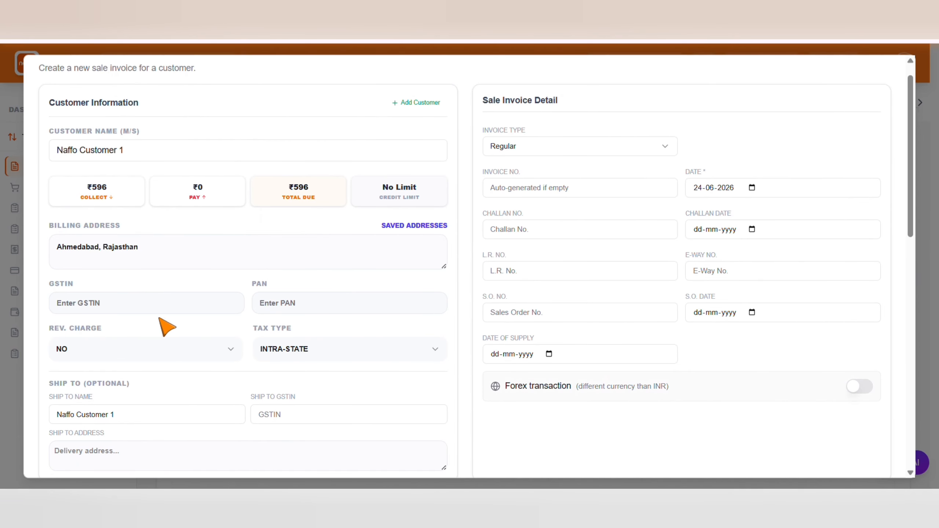
{"action": "left_click", "coordinate": [106, 312]}
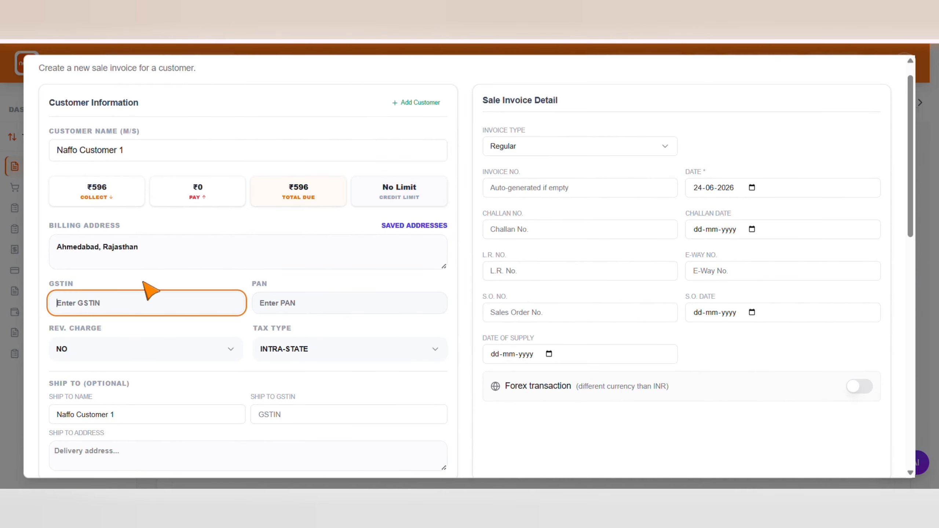
{"action": "left_click", "coordinate": [174, 266]}
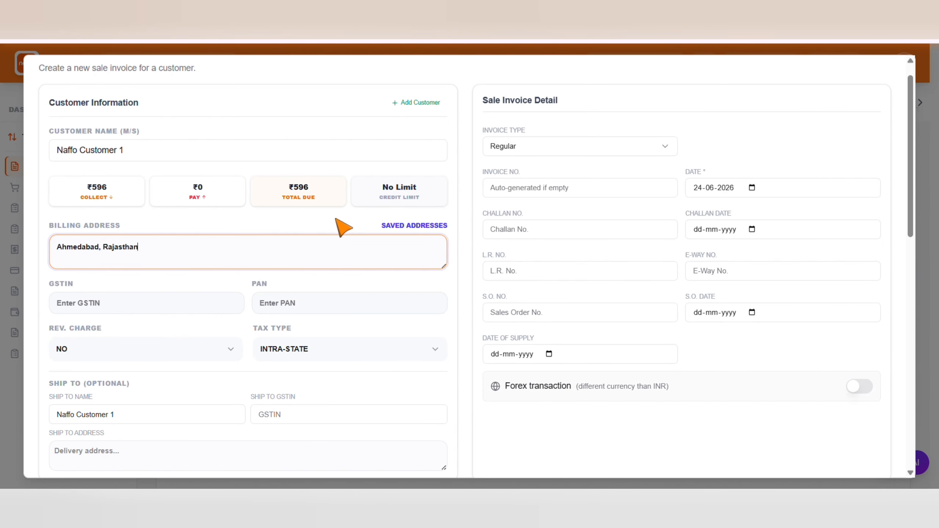
{"action": "scroll", "coordinate": [342, 227], "scroll_direction": "up", "scroll_amount": 1}
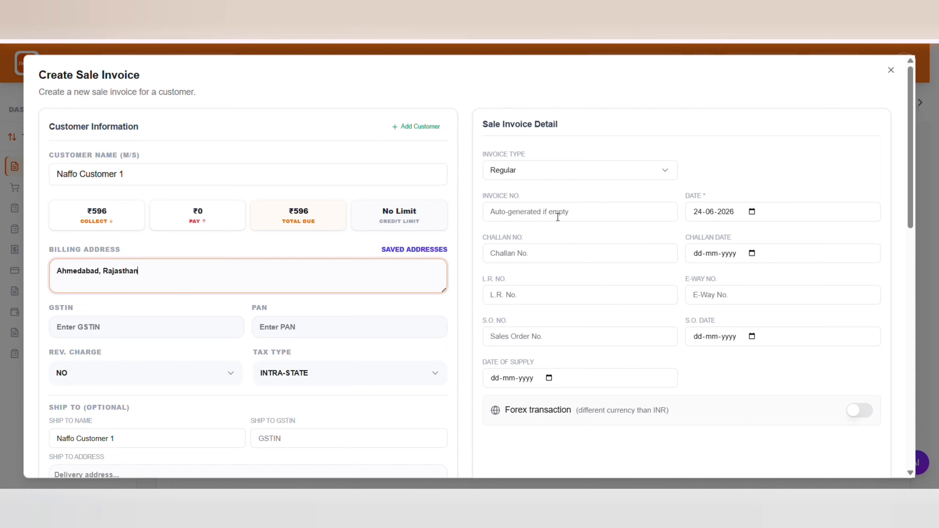
{"action": "left_click", "coordinate": [577, 212]}
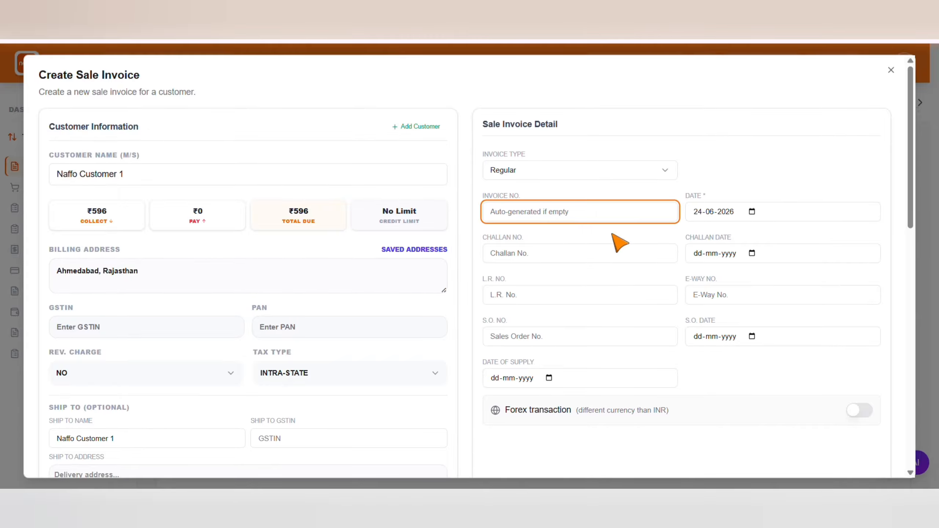
Step: Add the product SVC001 - consultancy to the invoice with quantity 12 and check the totals
{"action": "scroll", "coordinate": [618, 241], "scroll_direction": "down", "scroll_amount": 3}
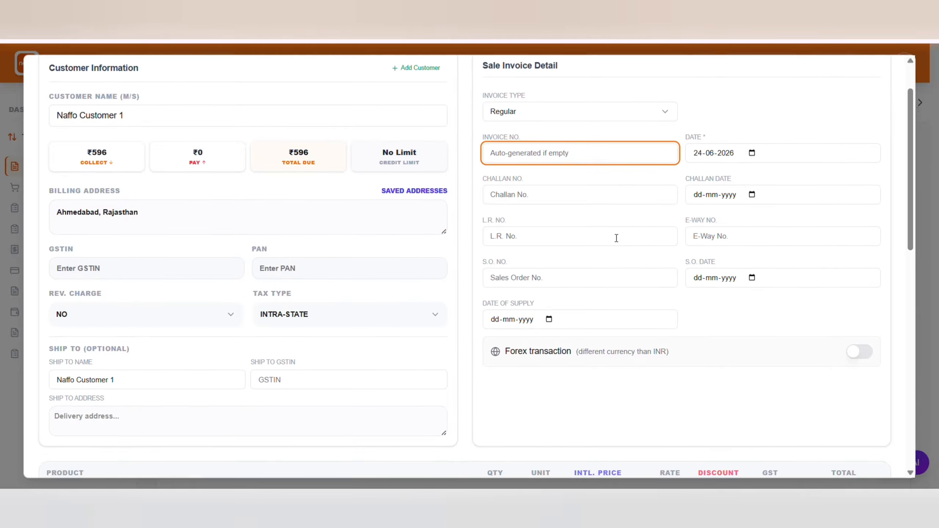
{"action": "left_click", "coordinate": [253, 456]}
{"action": "scroll", "coordinate": [616, 237], "scroll_direction": "down", "scroll_amount": 4}
{"action": "left_click", "coordinate": [488, 315]}
{"action": "type", "text": "2"}
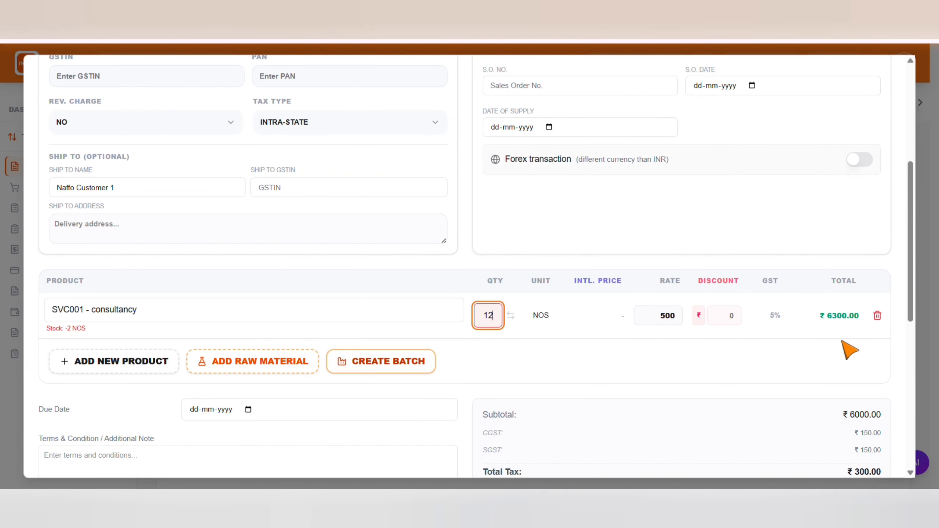
{"action": "scroll", "coordinate": [756, 357], "scroll_direction": "down", "scroll_amount": 3}
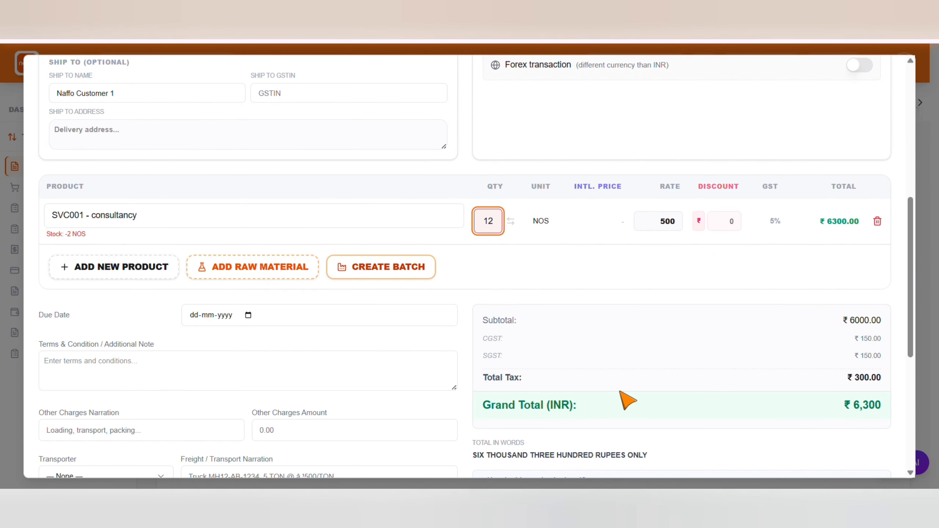
{"action": "scroll", "coordinate": [614, 435], "scroll_direction": "down", "scroll_amount": 4}
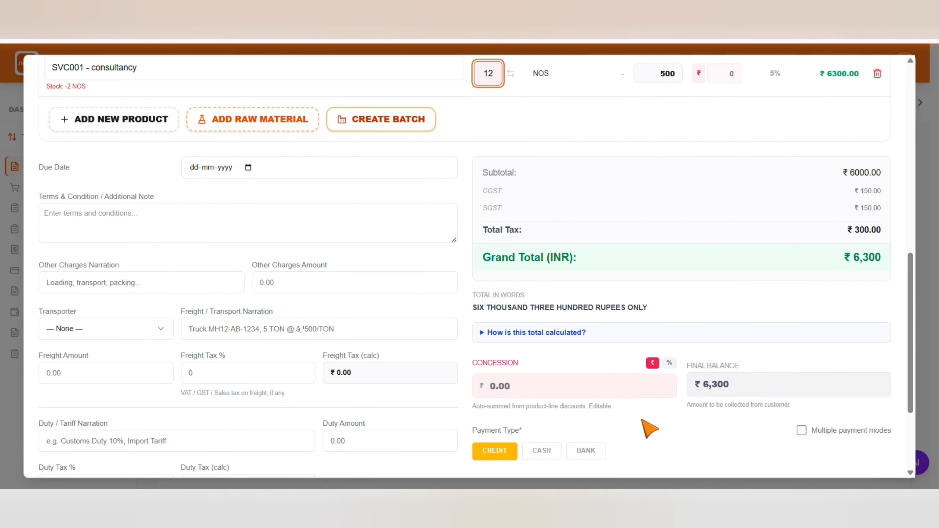
Step: Try the Inter-State tax type on the invoice, check the tax breakdown, and restore Intra-State
{"action": "scroll", "coordinate": [650, 429], "scroll_direction": "up", "scroll_amount": 1}
{"action": "scroll", "coordinate": [542, 321], "scroll_direction": "up", "scroll_amount": 8}
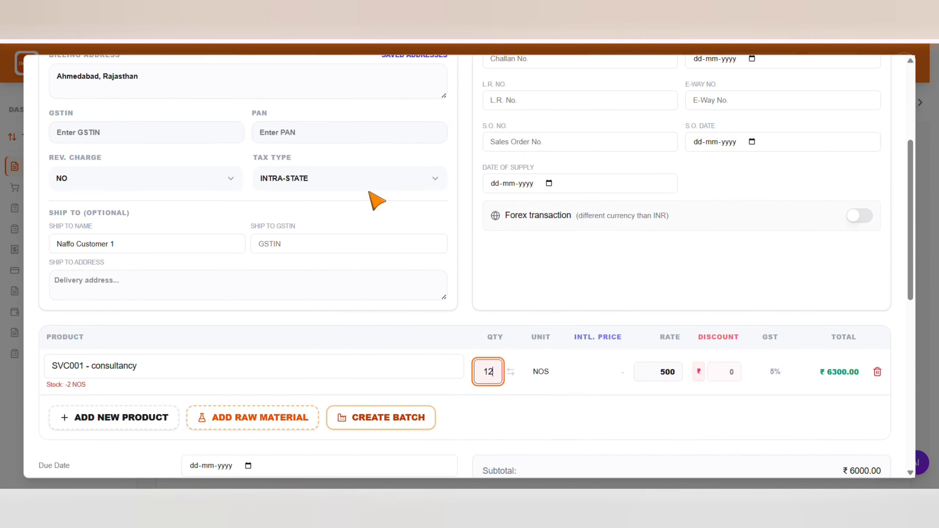
{"action": "left_click", "coordinate": [372, 184]}
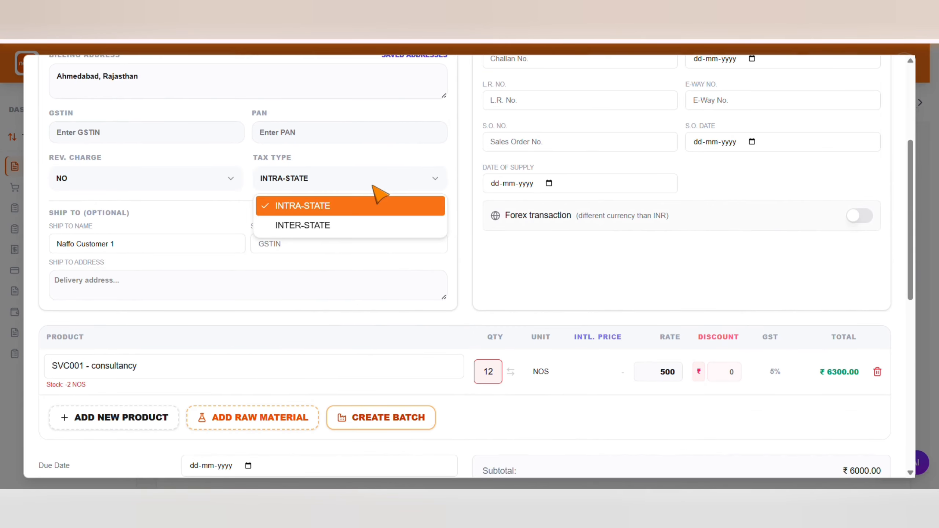
{"action": "left_click", "coordinate": [353, 231]}
{"action": "scroll", "coordinate": [447, 371], "scroll_direction": "down", "scroll_amount": 2}
{"action": "scroll", "coordinate": [449, 374], "scroll_direction": "up", "scroll_amount": 2}
{"action": "left_click", "coordinate": [313, 193]}
{"action": "left_click", "coordinate": [307, 222]}
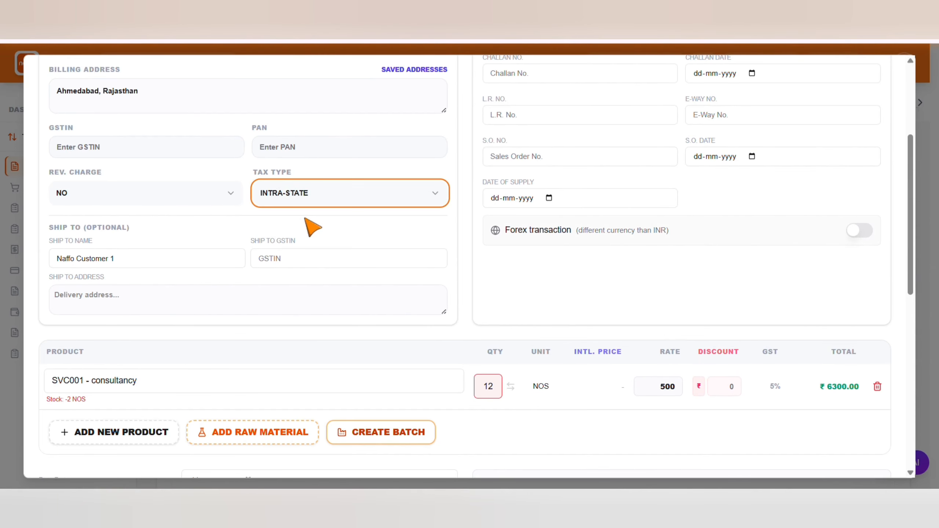
Step: Examine the invoice's CGST and SGST split, grand total, final balance and payment type options
{"action": "scroll", "coordinate": [352, 285], "scroll_direction": "down", "scroll_amount": 5}
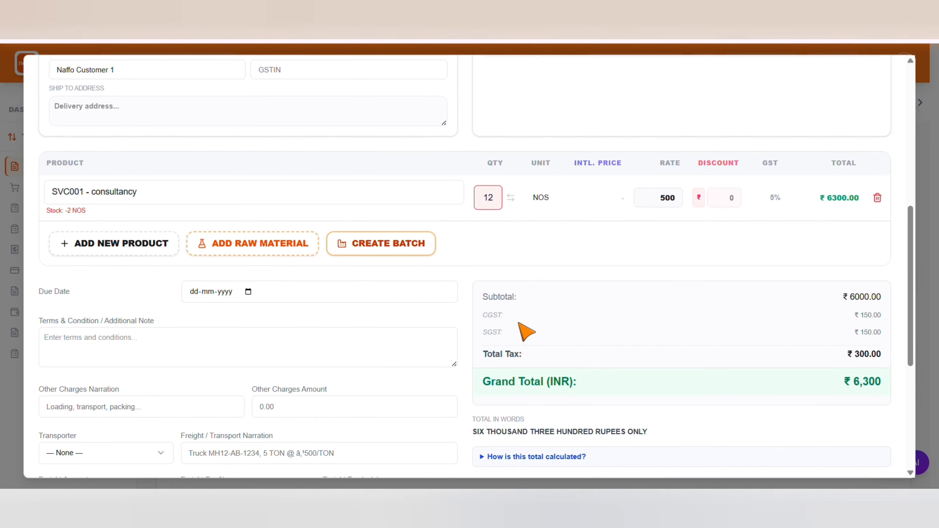
{"action": "scroll", "coordinate": [524, 329], "scroll_direction": "down", "scroll_amount": 3}
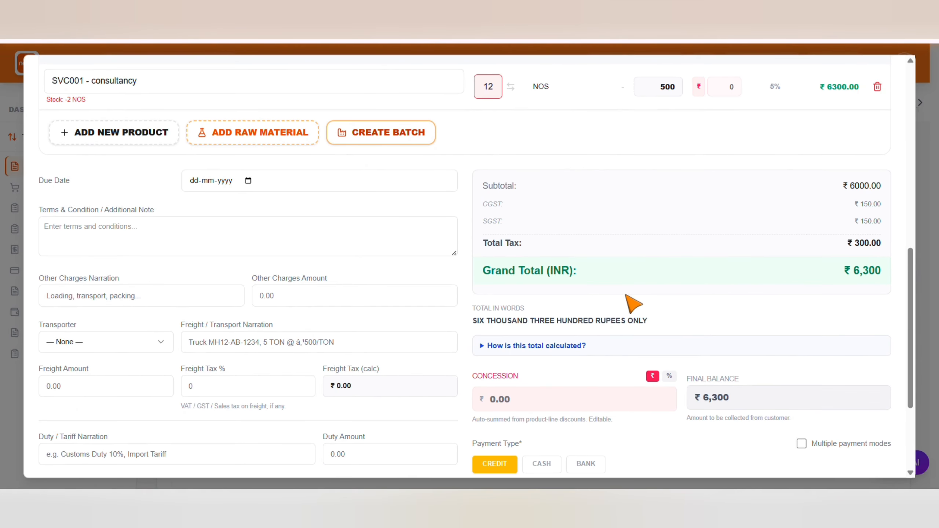
{"action": "scroll", "coordinate": [672, 365], "scroll_direction": "down", "scroll_amount": 2}
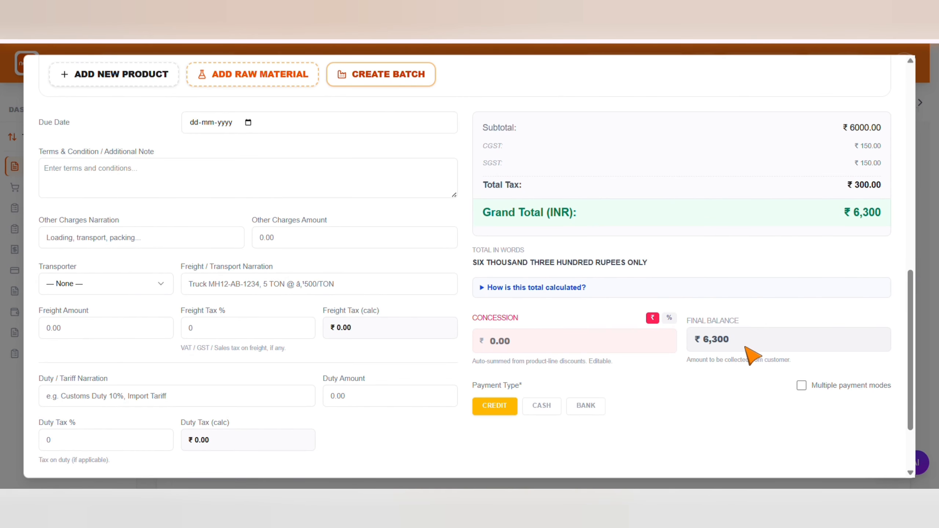
{"action": "scroll", "coordinate": [753, 355], "scroll_direction": "up", "scroll_amount": 1}
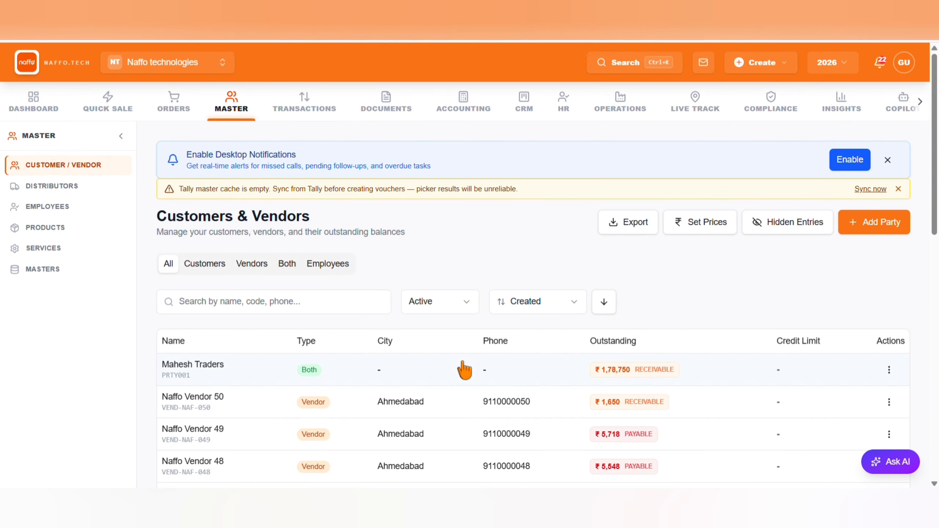
Step: Save a custom price override for Mahesh Traders on Naffo Product 50 in the customer pricing
{"action": "left_click", "coordinate": [697, 237]}
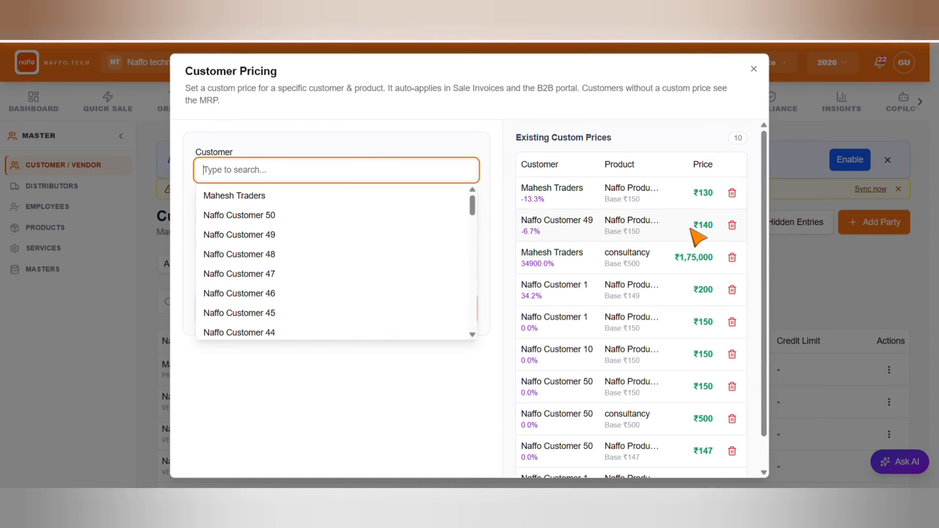
{"action": "left_click", "coordinate": [412, 198]}
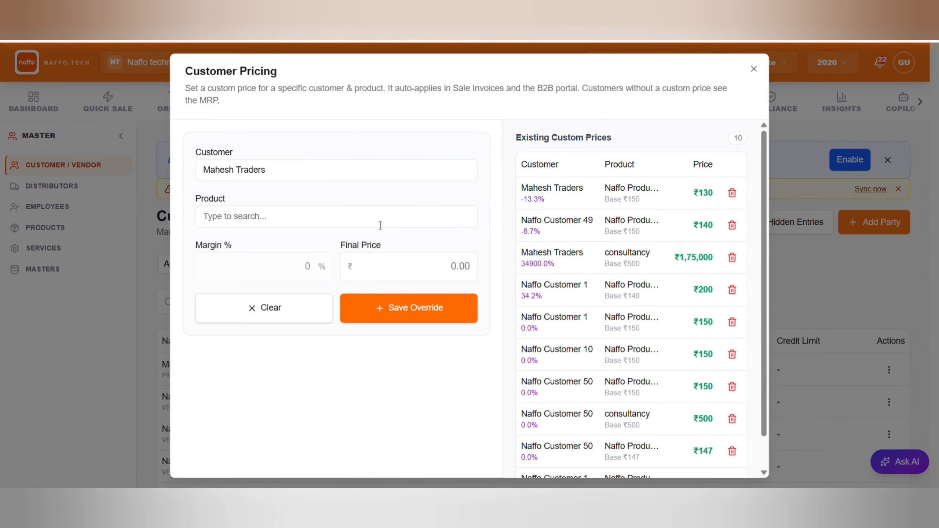
{"action": "left_click", "coordinate": [379, 225]}
{"action": "left_click", "coordinate": [346, 243]}
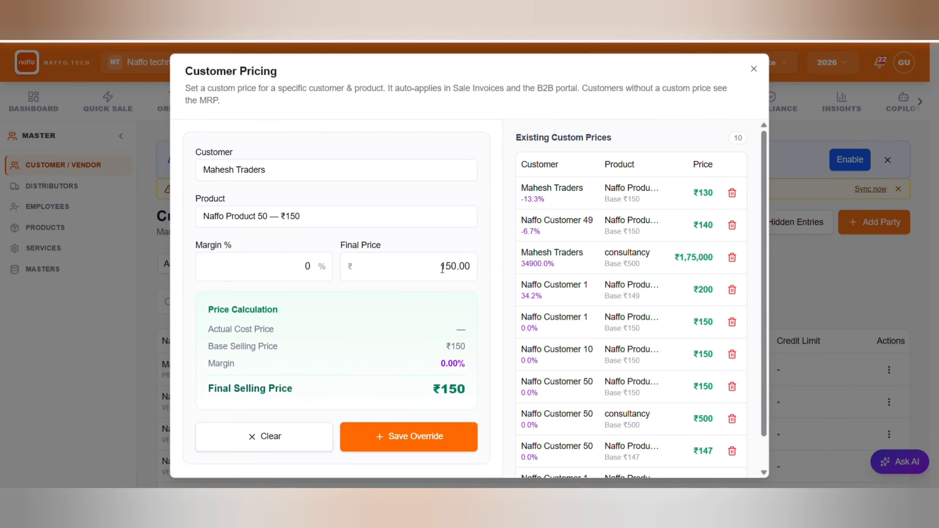
{"action": "left_click", "coordinate": [460, 275]}
{"action": "left_click", "coordinate": [385, 439]}
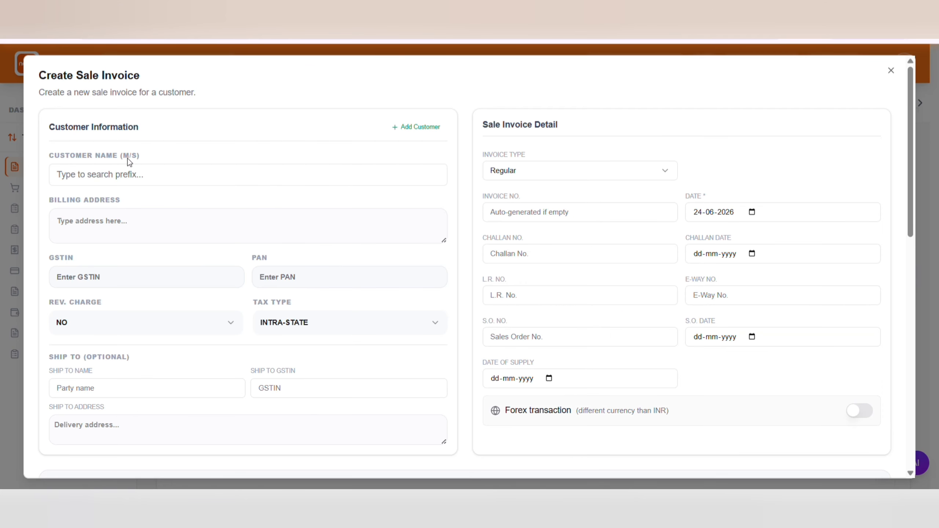
Step: Select Mahesh Traders as the customer of the new sale invoice and go to its product lines
{"action": "left_click", "coordinate": [122, 181]}
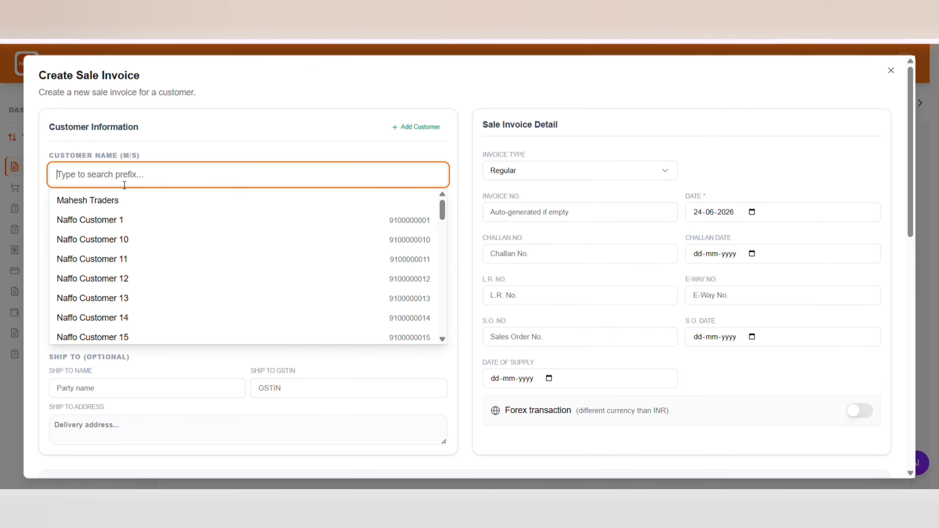
{"action": "left_click", "coordinate": [117, 207]}
{"action": "scroll", "coordinate": [174, 268], "scroll_direction": "down", "scroll_amount": 5}
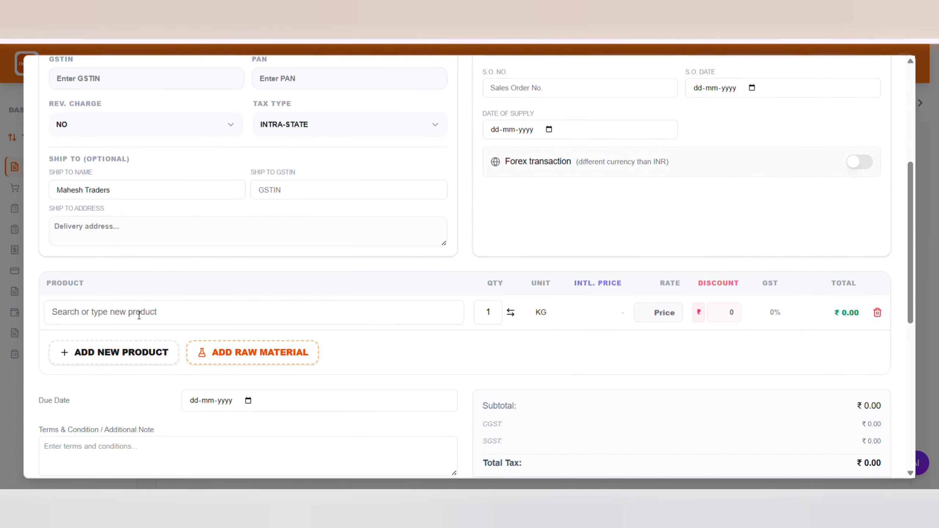
Step: Add PROD-NAF-050 Naffo Product 50 to the invoice's empty product line
{"action": "left_click", "coordinate": [224, 325]}
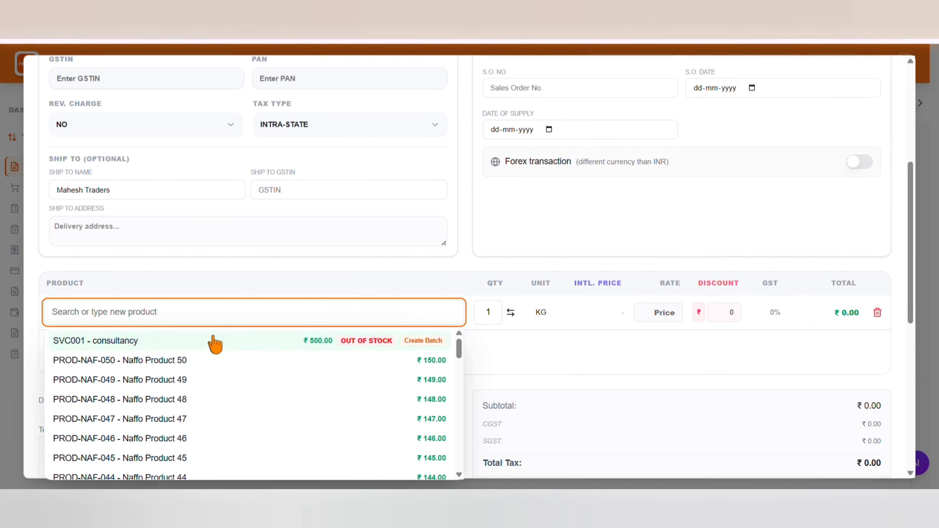
{"action": "left_click", "coordinate": [193, 360]}
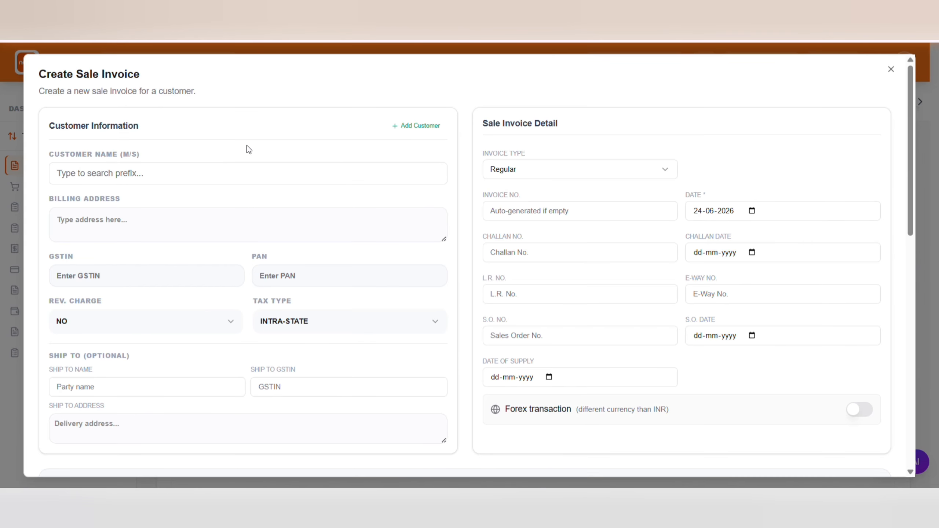
Step: Choose Mahesh Traders as the customer in the blank Create Sale Invoice form
{"action": "left_click", "coordinate": [232, 177]}
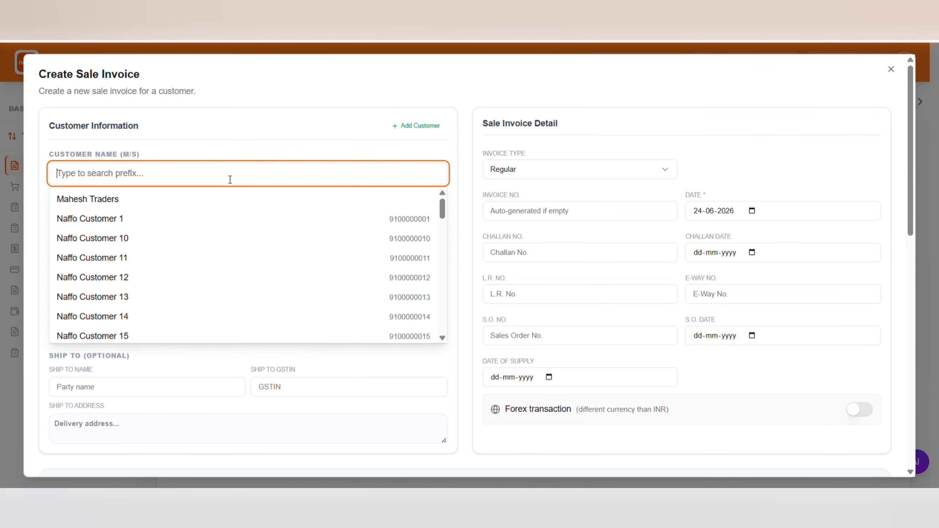
{"action": "left_click", "coordinate": [223, 201]}
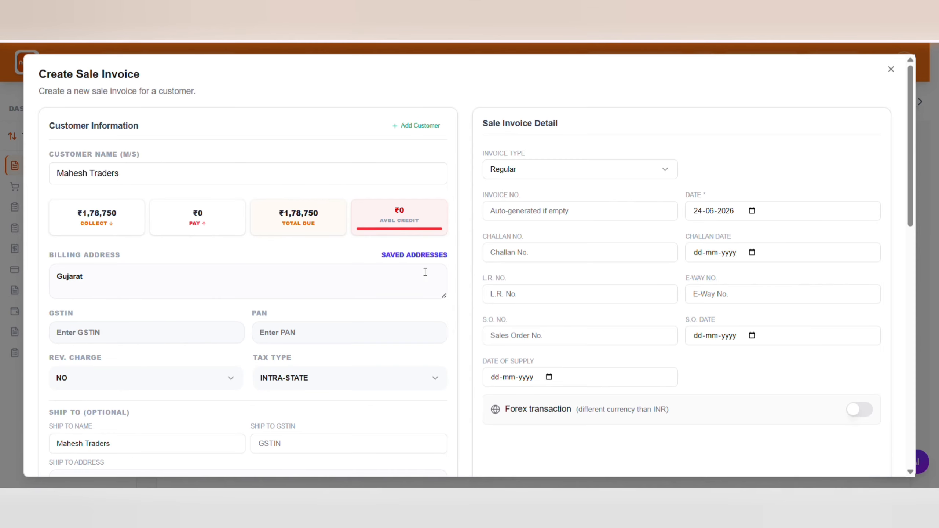
Step: Enter "instructions....." as the invoice's terms and condition / additional note
{"action": "scroll", "coordinate": [425, 272], "scroll_direction": "down", "scroll_amount": 2}
{"action": "scroll", "coordinate": [425, 272], "scroll_direction": "down", "scroll_amount": 6}
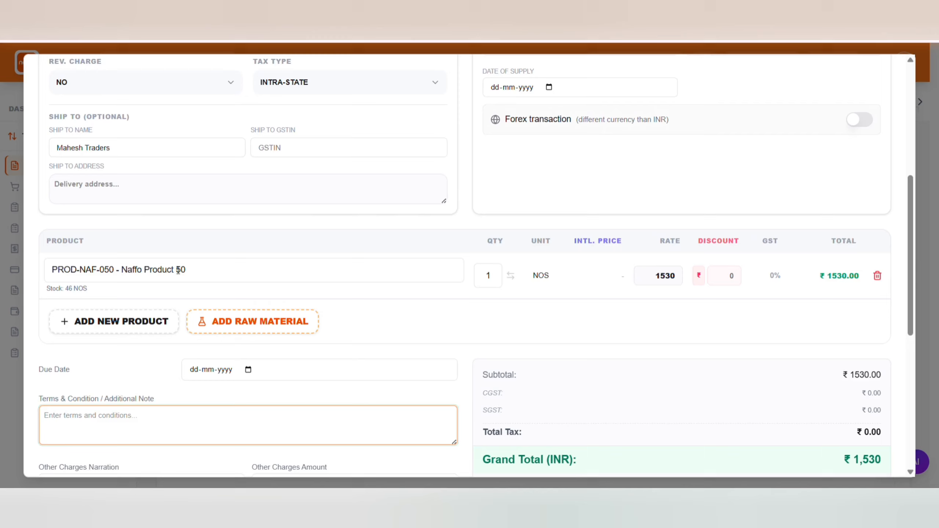
{"action": "scroll", "coordinate": [425, 271], "scroll_direction": "down", "scroll_amount": 5}
{"action": "type", "text": "instructions....."}
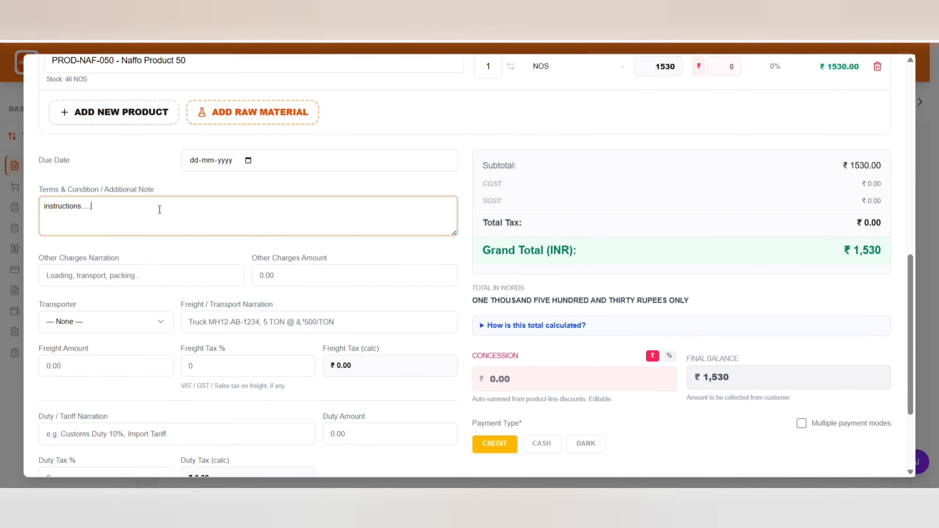
Step: Review the invoice's charges and totals, try the Cash and Bank payment types, and return to Credit
{"action": "scroll", "coordinate": [203, 239], "scroll_direction": "down", "scroll_amount": 1}
{"action": "scroll", "coordinate": [286, 250], "scroll_direction": "down", "scroll_amount": 1}
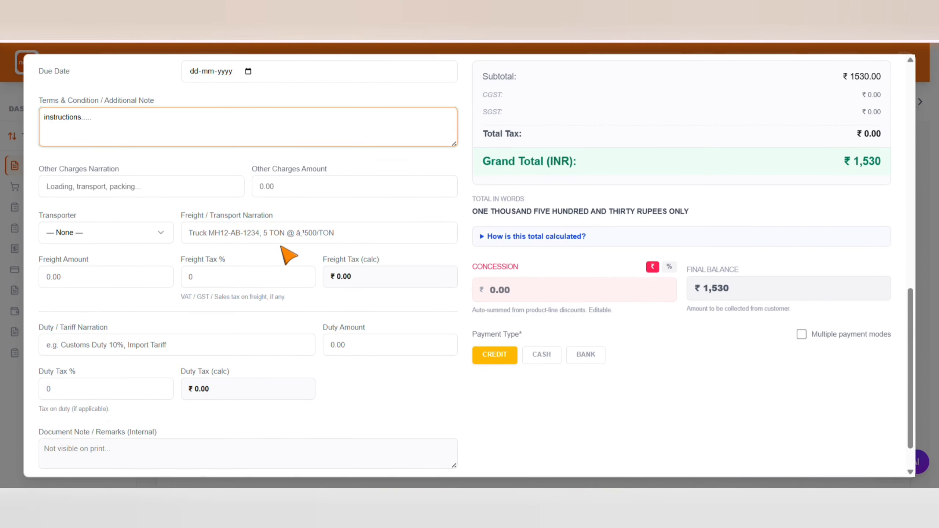
{"action": "scroll", "coordinate": [288, 256], "scroll_direction": "up", "scroll_amount": 7}
{"action": "scroll", "coordinate": [289, 252], "scroll_direction": "down", "scroll_amount": 1}
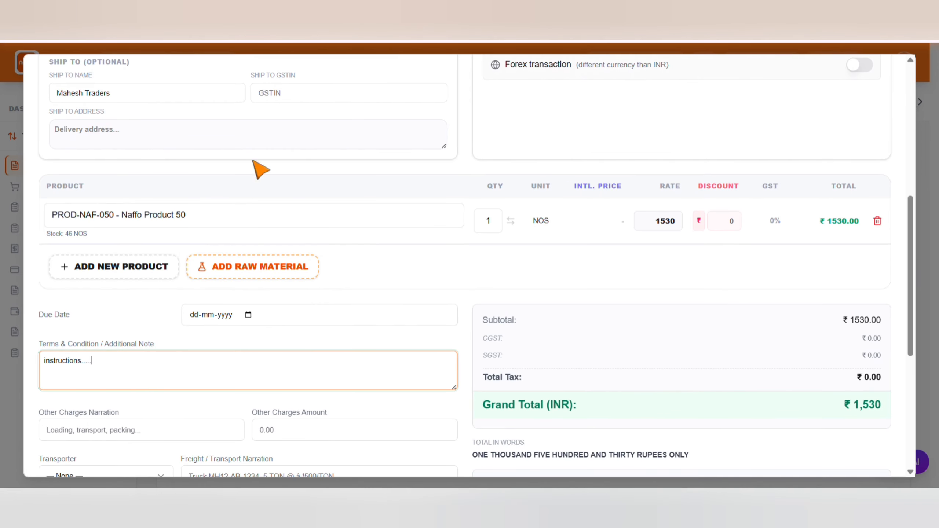
{"action": "scroll", "coordinate": [745, 363], "scroll_direction": "down", "scroll_amount": 6}
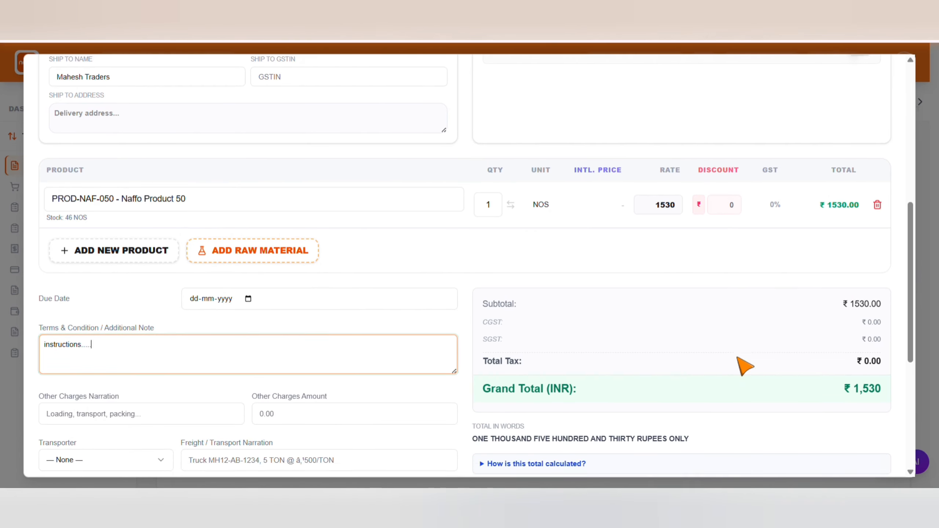
{"action": "scroll", "coordinate": [228, 112], "scroll_direction": "down", "scroll_amount": 1}
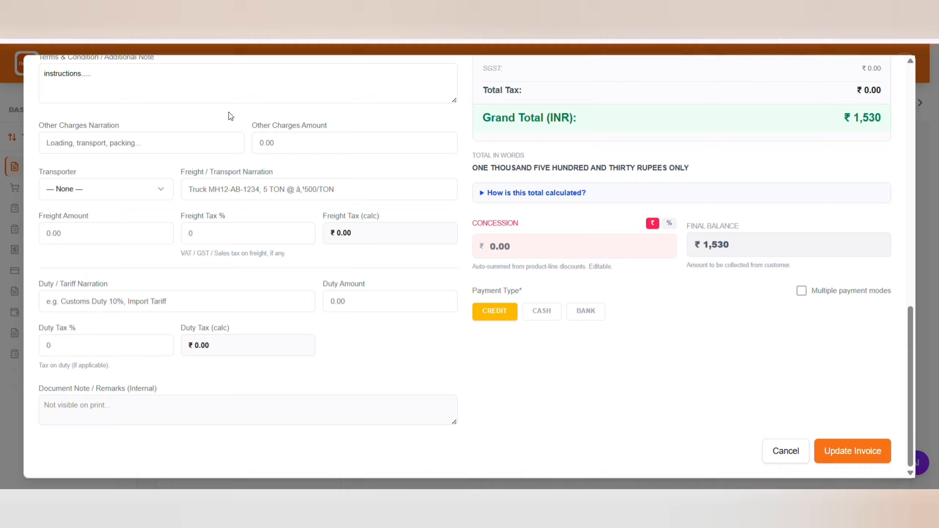
{"action": "left_click", "coordinate": [542, 322]}
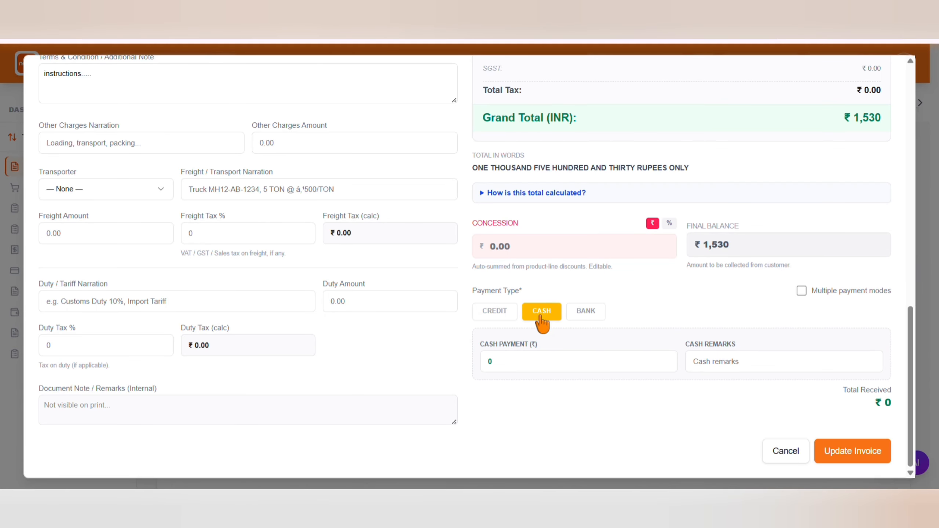
{"action": "left_click", "coordinate": [604, 325]}
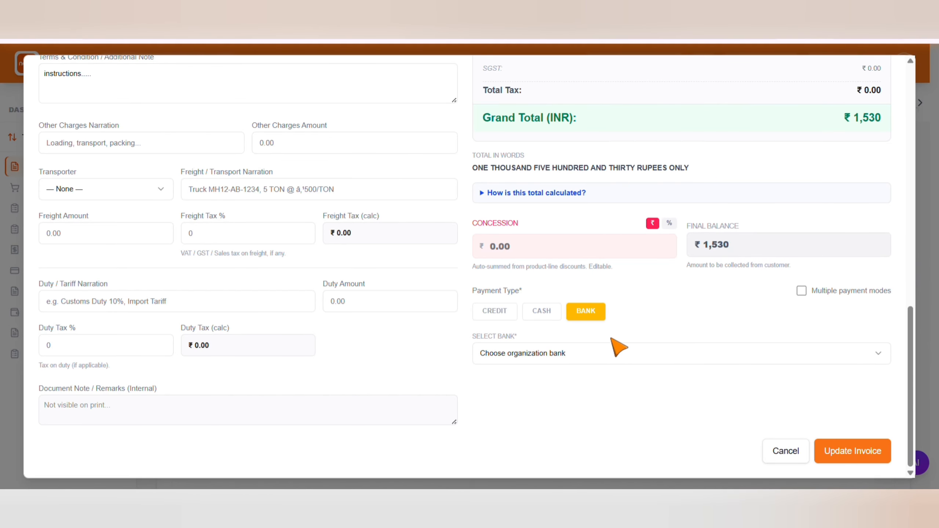
{"action": "left_click", "coordinate": [499, 315]}
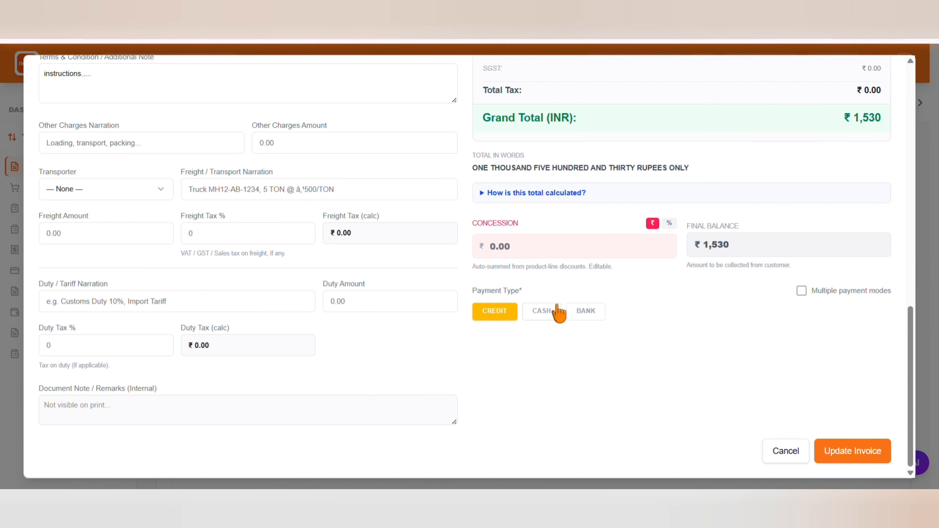
Step: Set the invoice's payment type to Cash, update the invoice, and check its status in the sale invoice list
{"action": "left_click", "coordinate": [550, 313]}
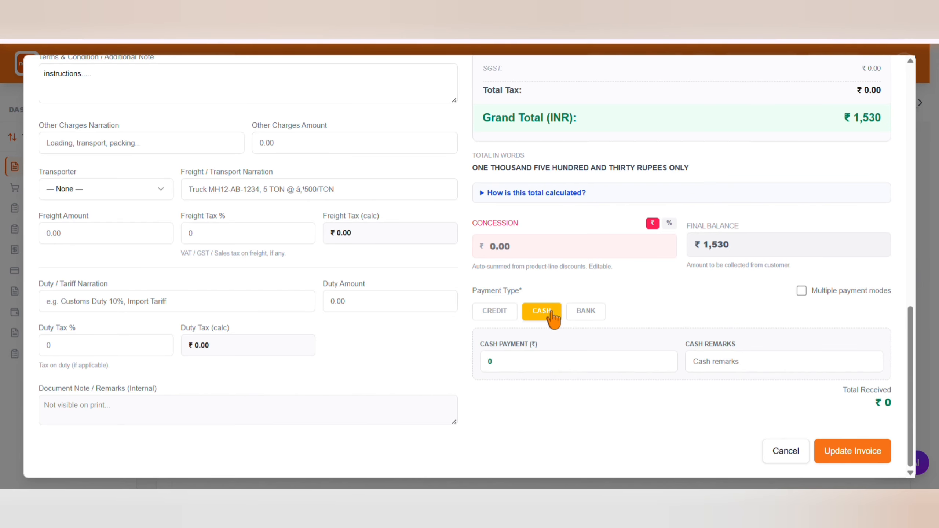
{"action": "left_click", "coordinate": [865, 458]}
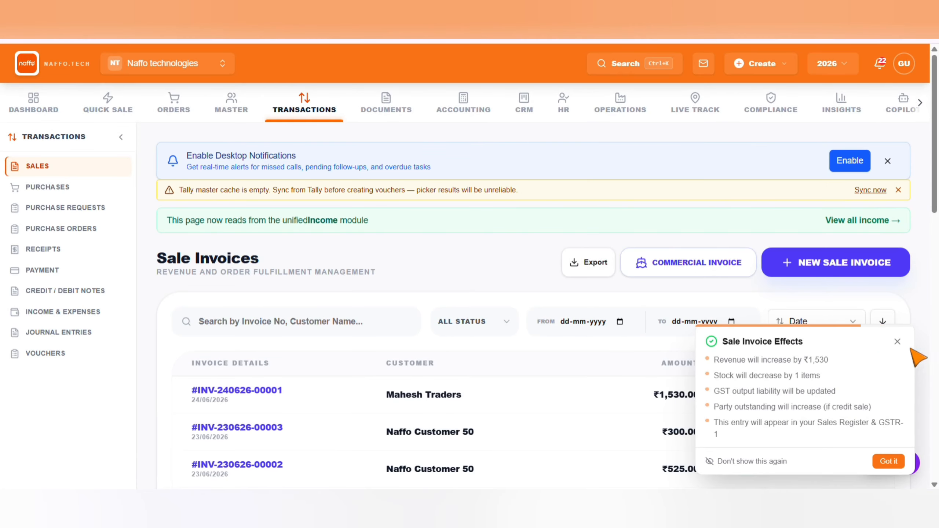
{"action": "left_click", "coordinate": [905, 346]}
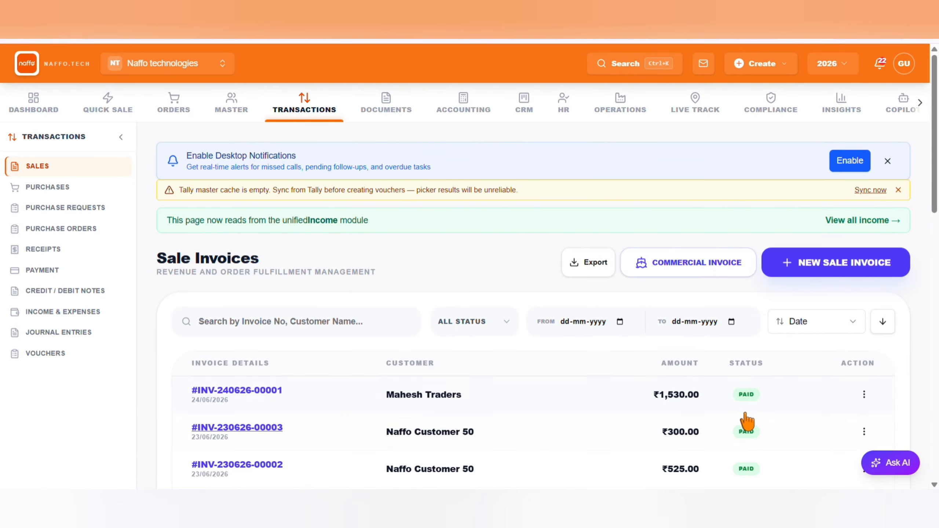
{"action": "left_click", "coordinate": [746, 400]}
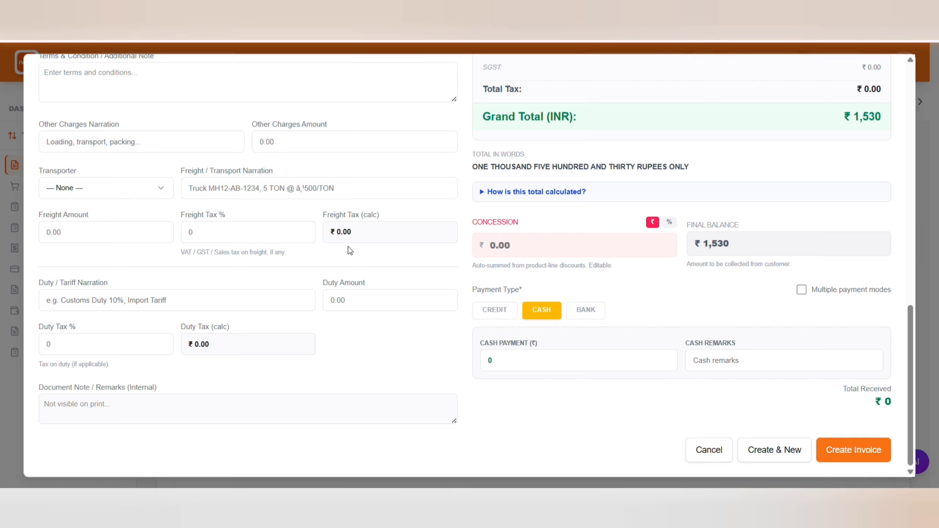
Step: Create the Mahesh Traders invoice for Naffo Product 50 with the Credit payment type and return to the sales list
{"action": "left_click", "coordinate": [497, 311]}
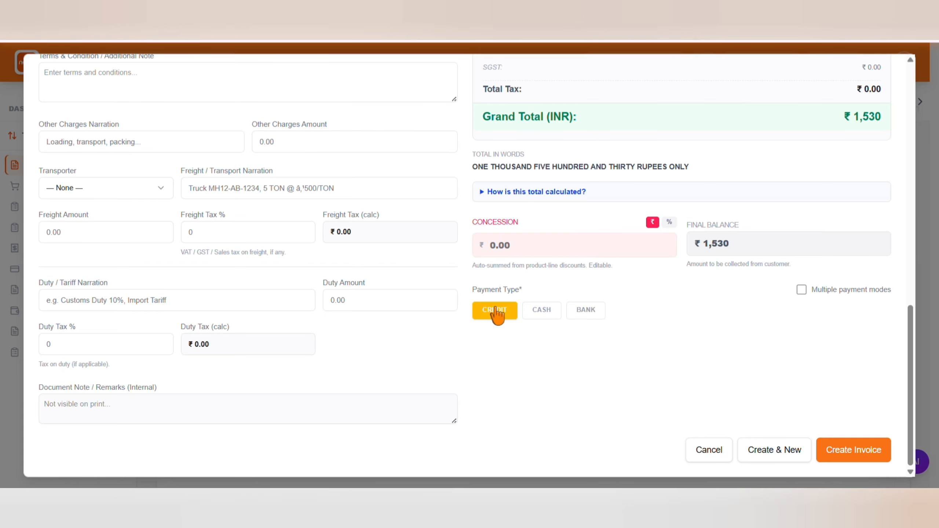
{"action": "left_click", "coordinate": [856, 455]}
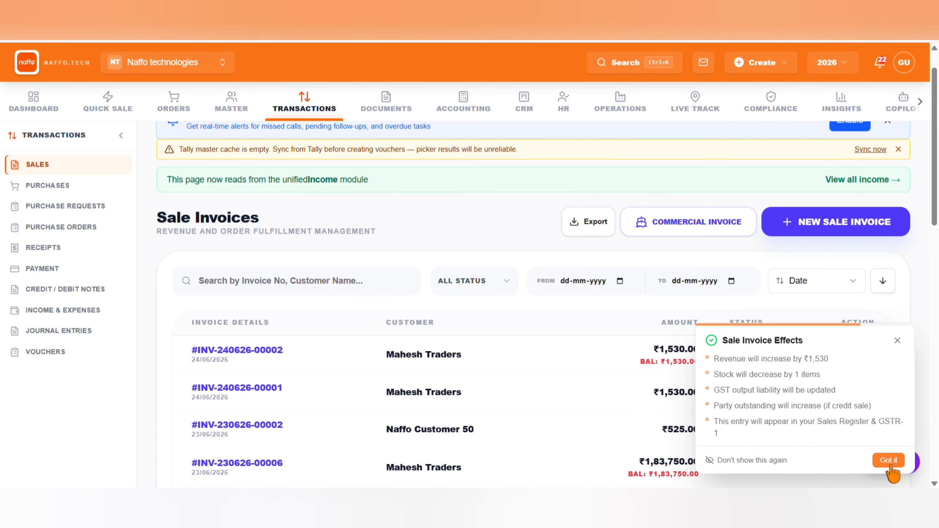
{"action": "left_click", "coordinate": [890, 461]}
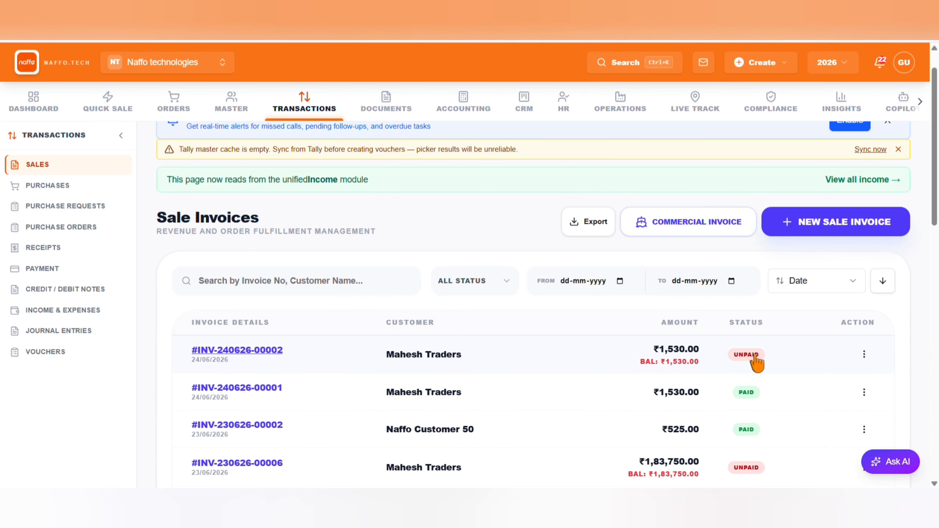
{"action": "scroll", "coordinate": [131, 59], "scroll_direction": "down", "scroll_amount": 2}
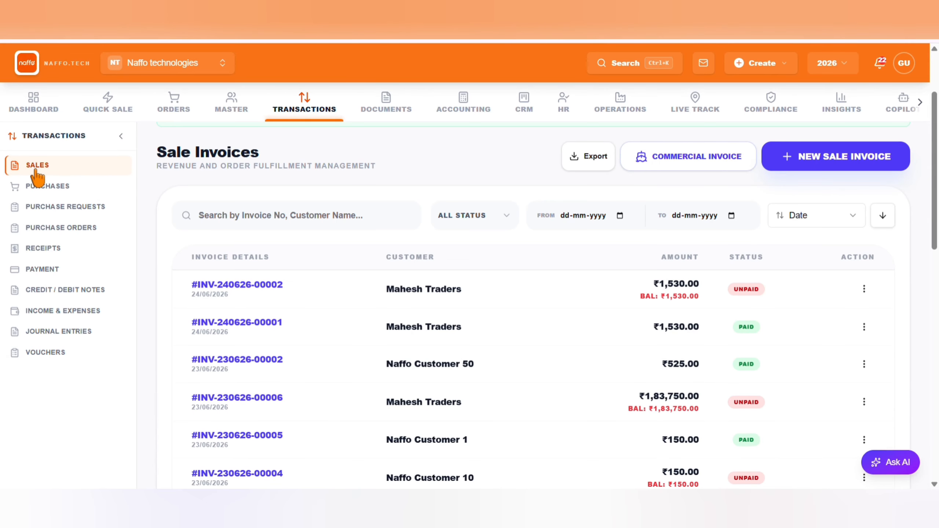
{"action": "left_click", "coordinate": [25, 173]}
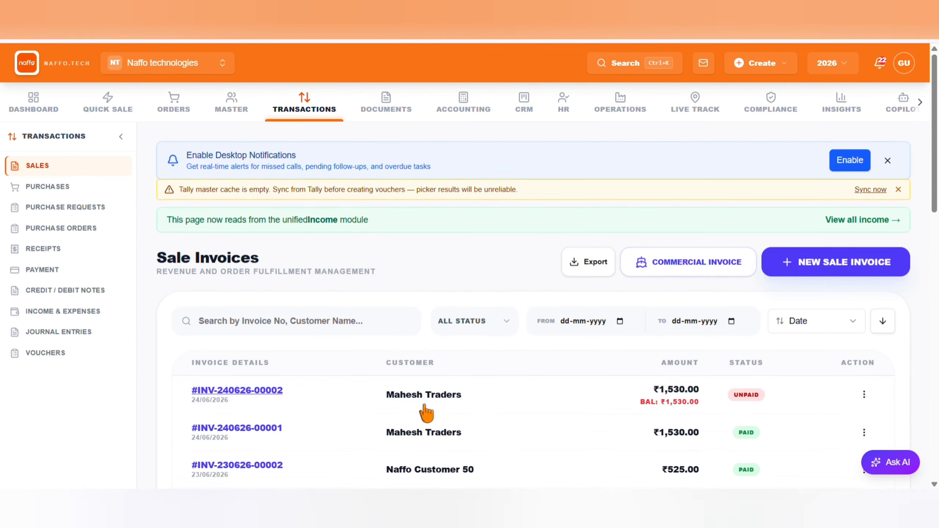